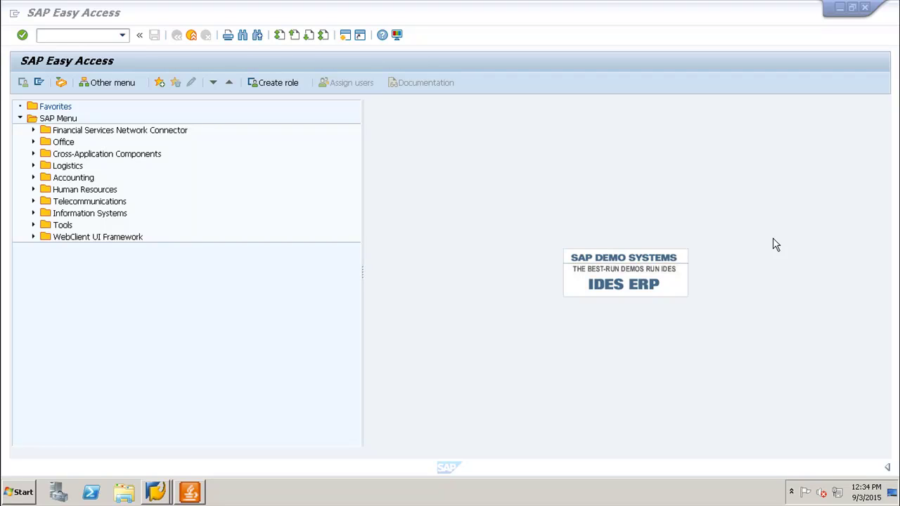
Run transaction SM36 to reach the Define Background Job screen
left_click(78, 35)
type("SM36")
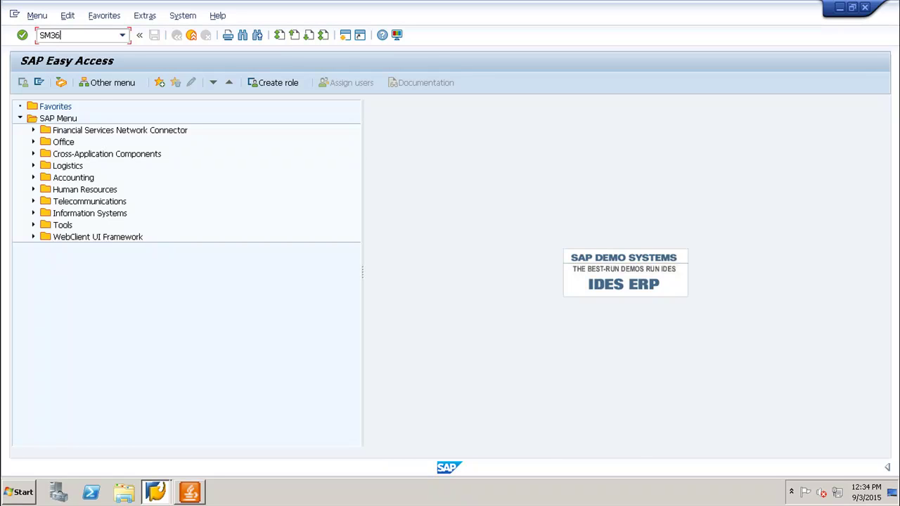
key("Return")
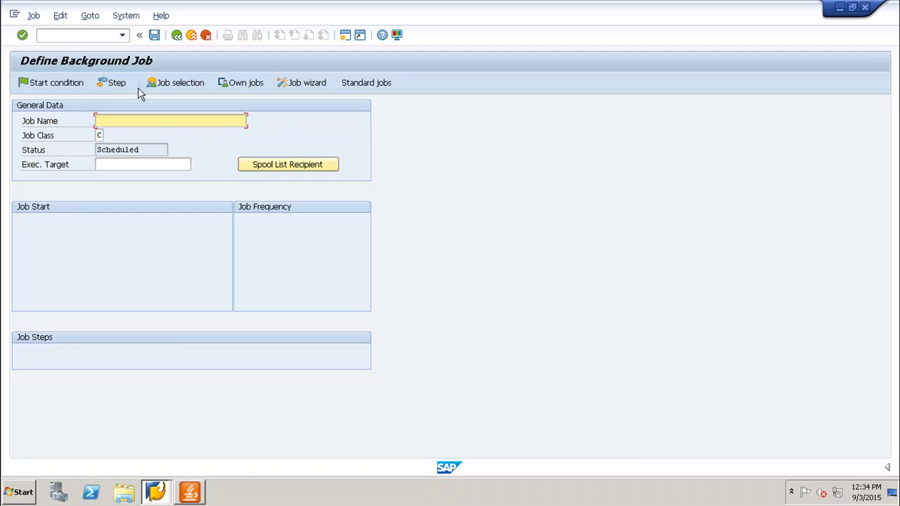
Enter TEST as the job name
left_click(146, 120)
type("TES")
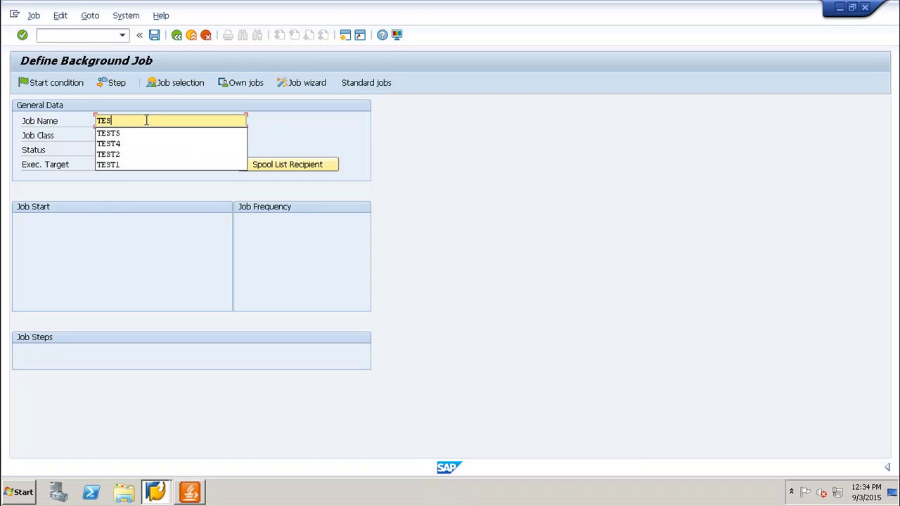
type("T")
left_click(404, 131)
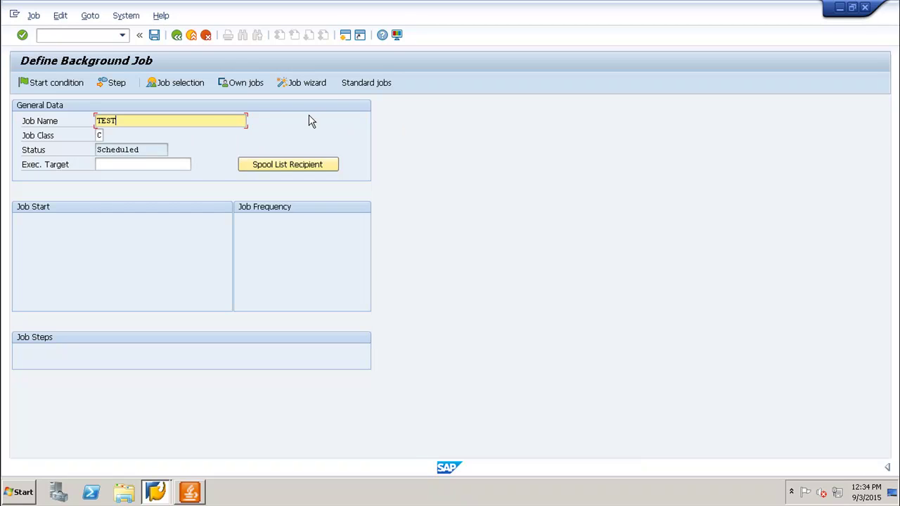
left_click(99, 135)
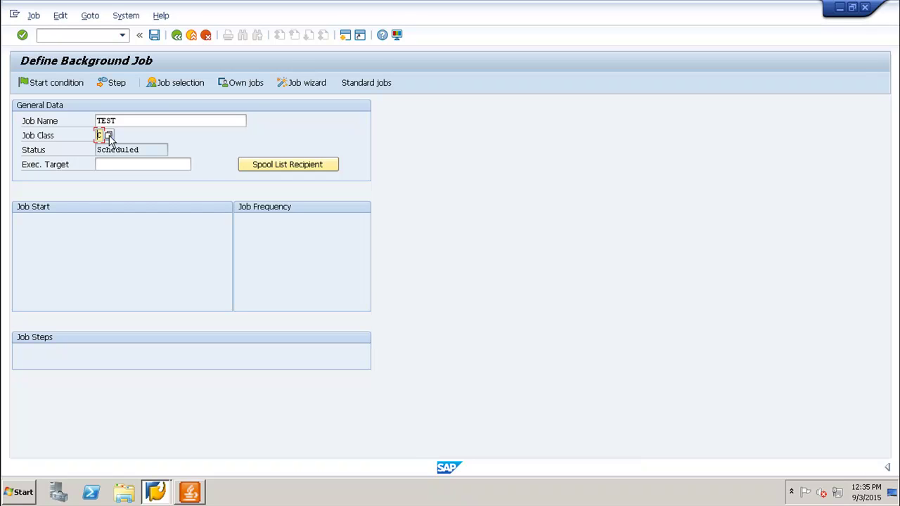
Set the job class to A - High priority and the execution target to BODS_EH7_24
left_click(109, 136)
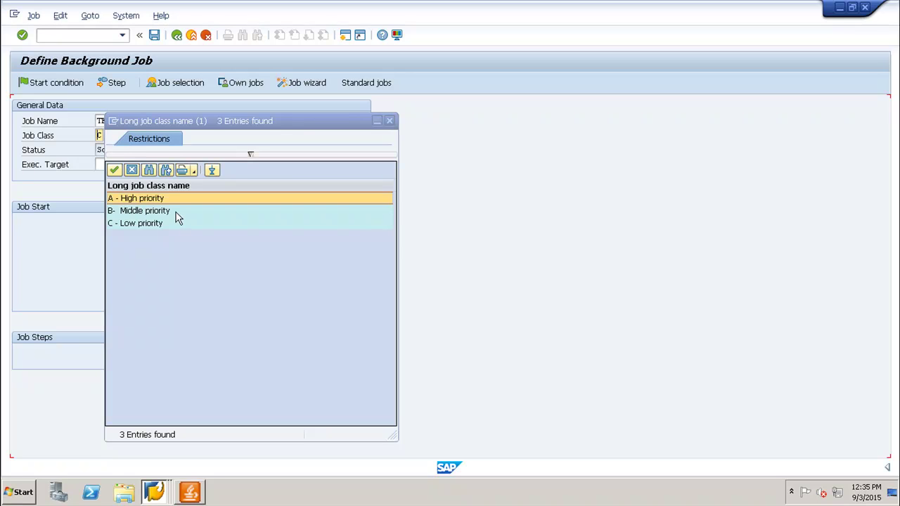
left_click(113, 171)
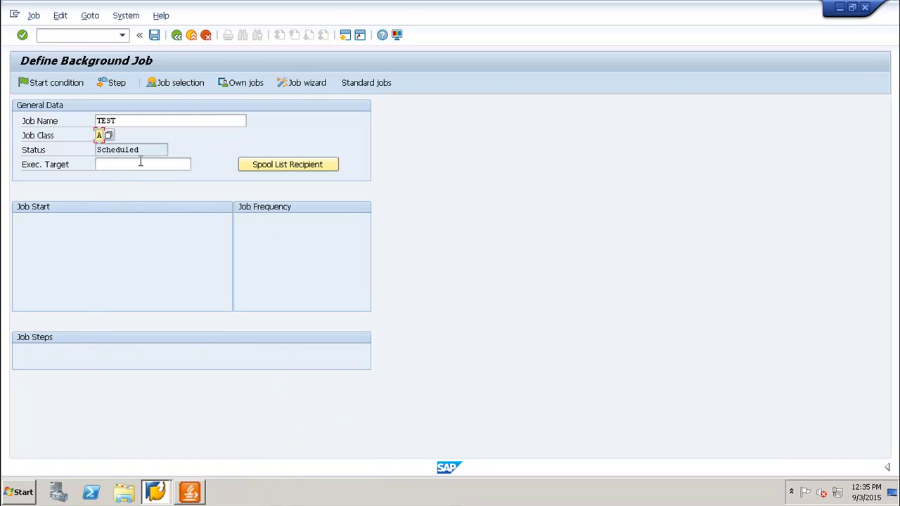
left_click(140, 165)
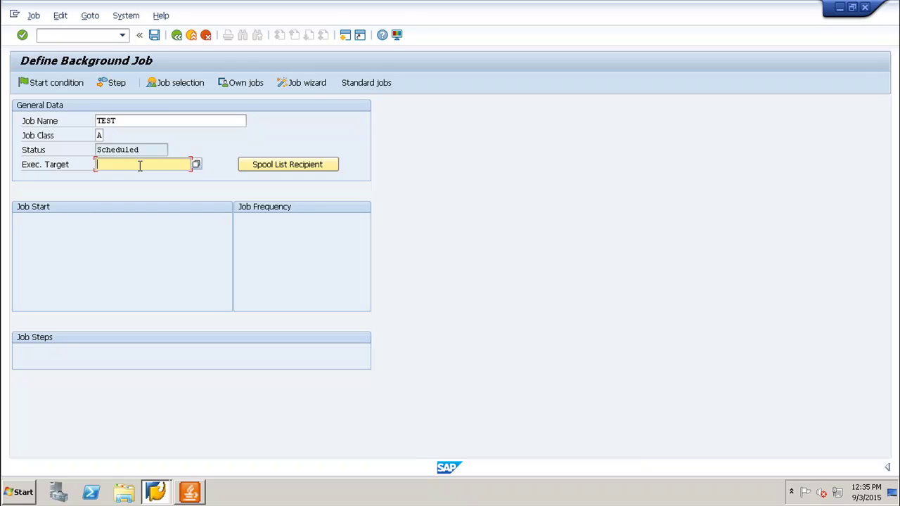
left_click(197, 165)
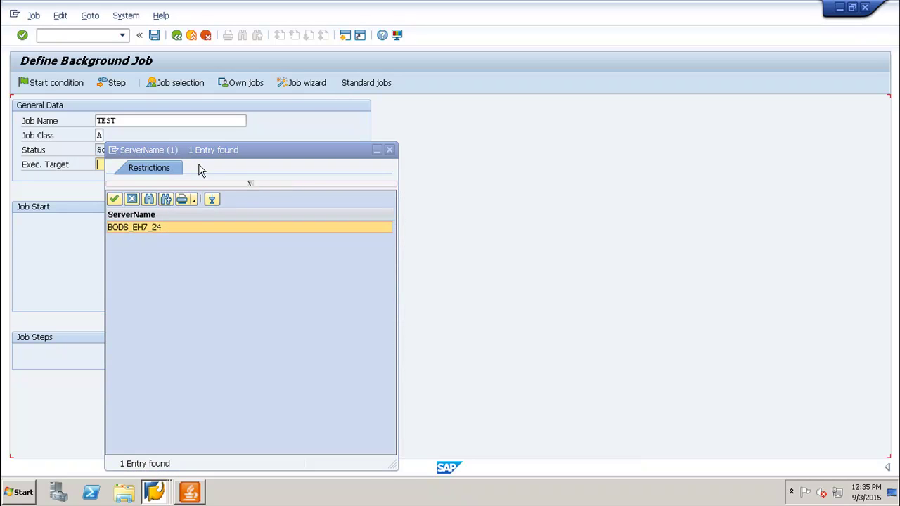
left_click(115, 200)
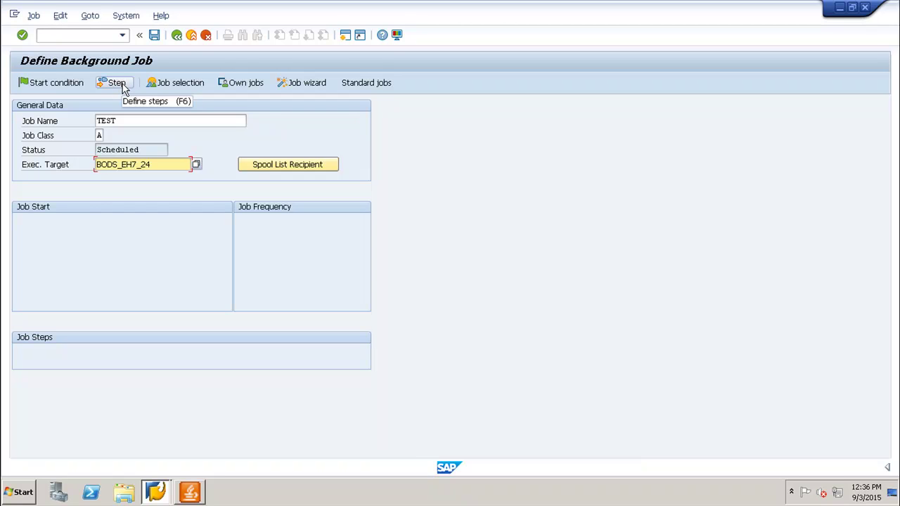
Create step 1 as an ABAP program step after trying the external command and program types
left_click(116, 83)
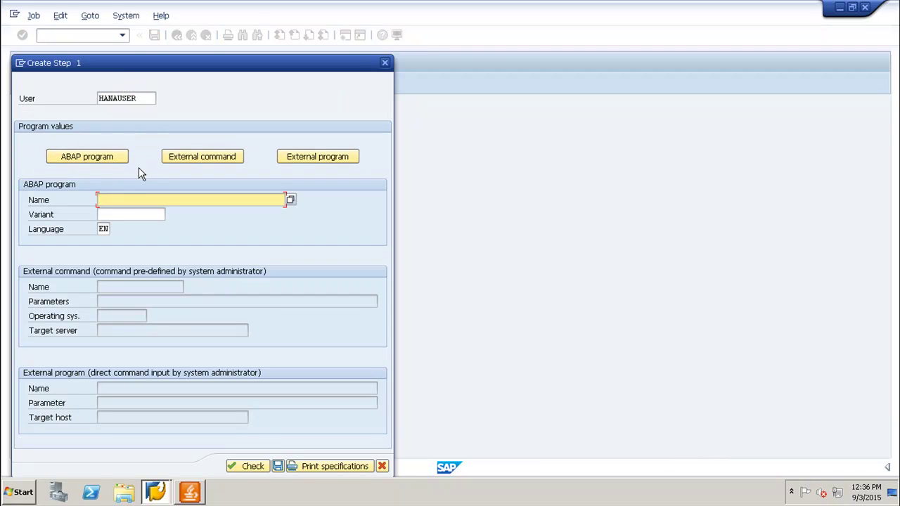
left_click(103, 163)
left_click(223, 163)
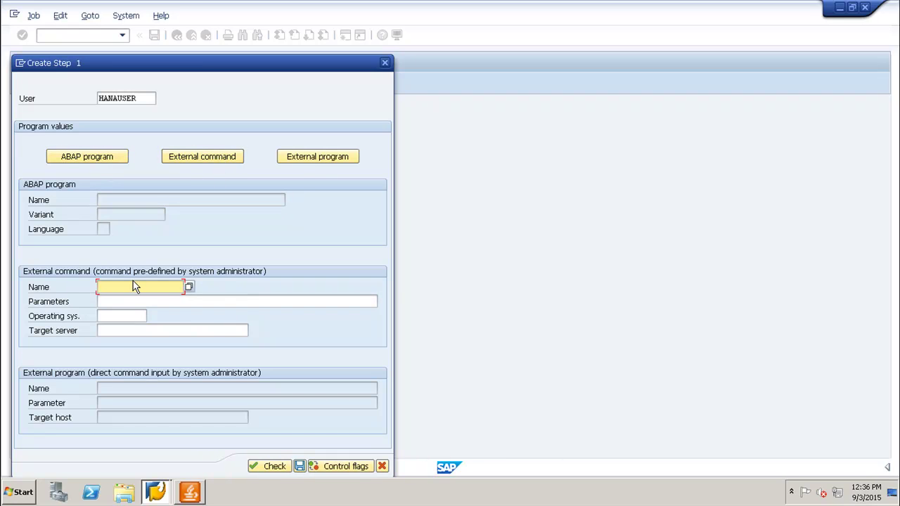
left_click(328, 165)
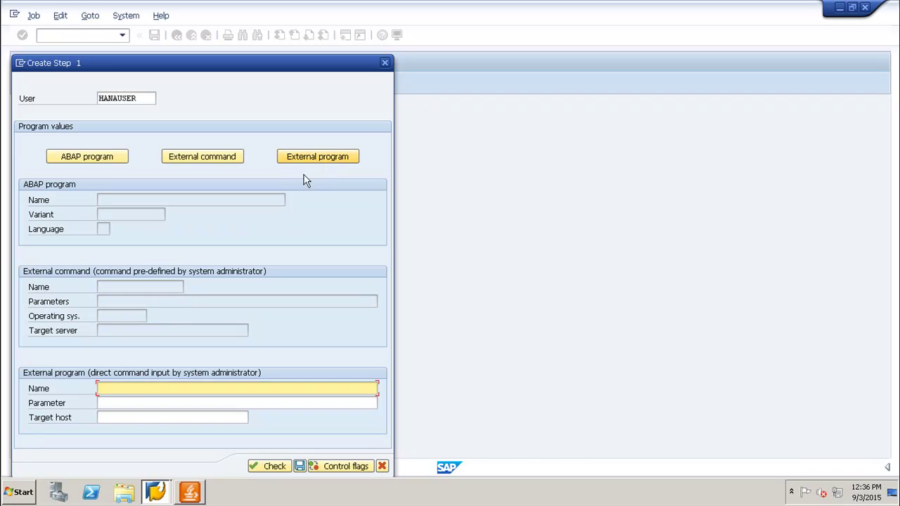
left_click(109, 160)
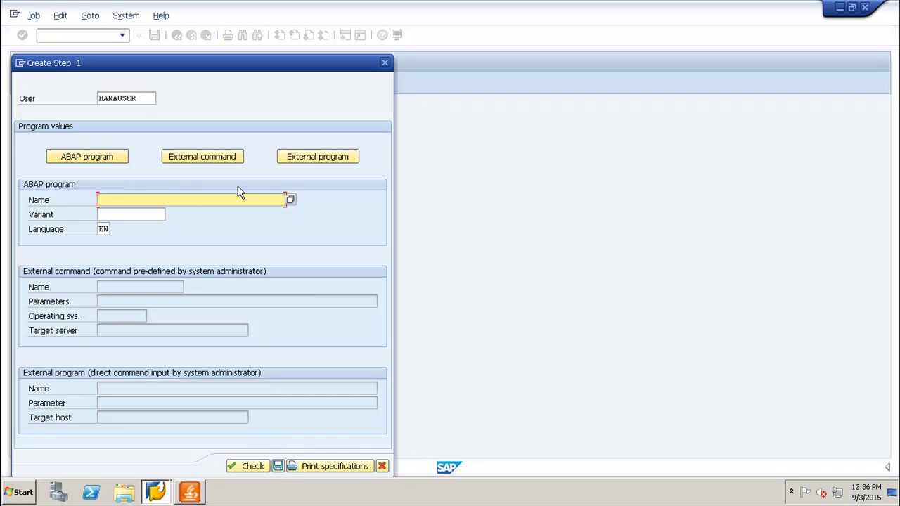
Pick an ABAP program from the name search and check it, which gives an invalid-program error
left_click(290, 200)
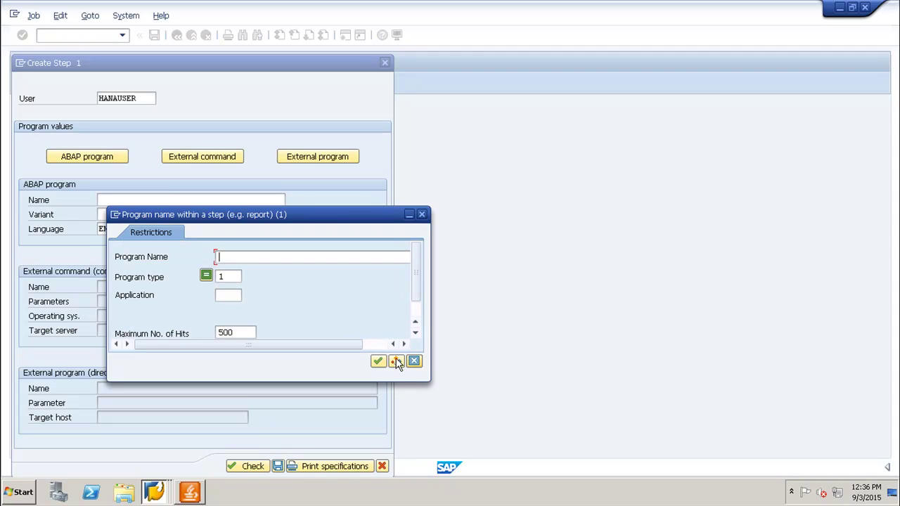
left_click(377, 363)
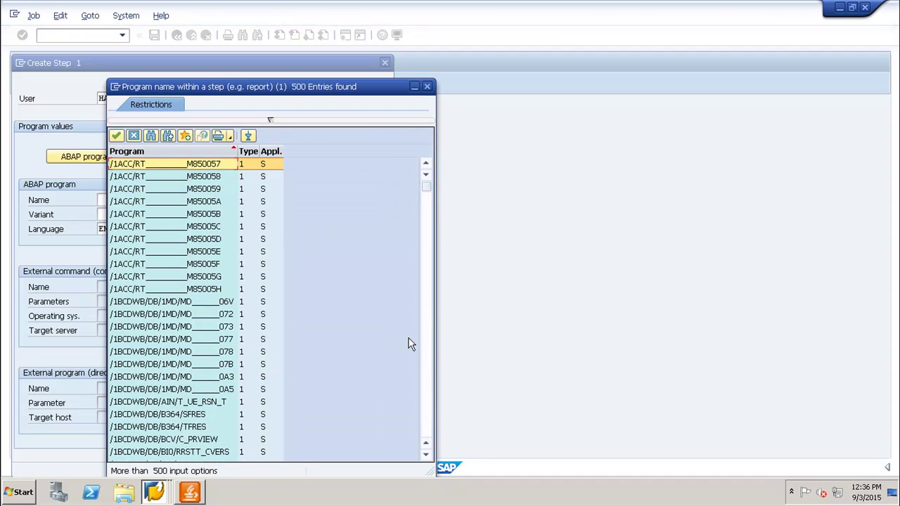
double_click(130, 177)
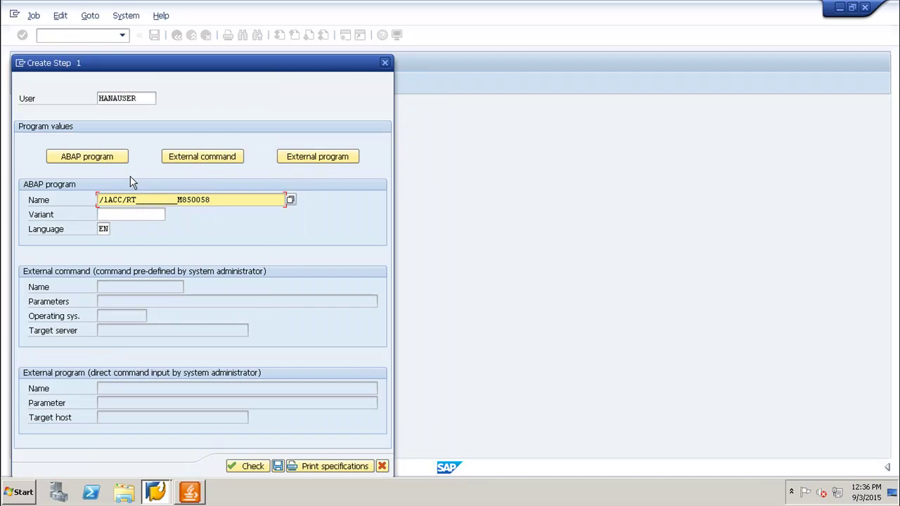
left_click(140, 216)
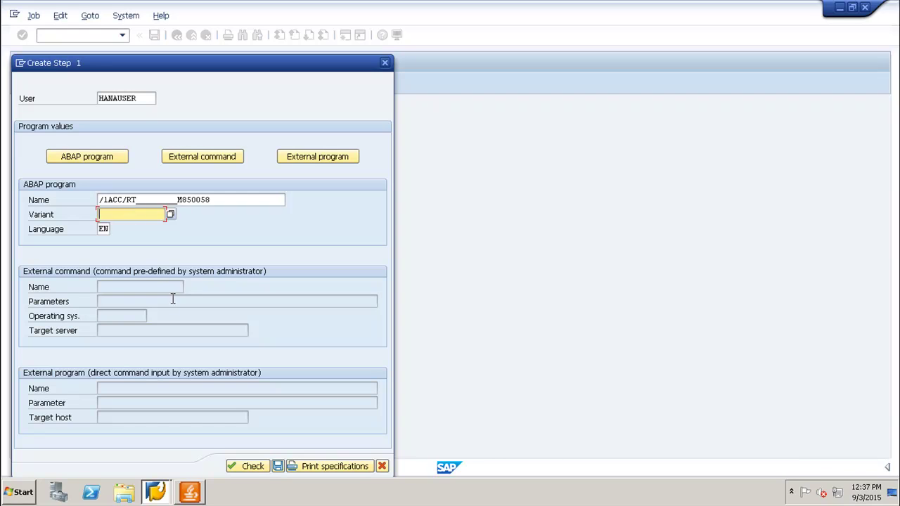
left_click(256, 470)
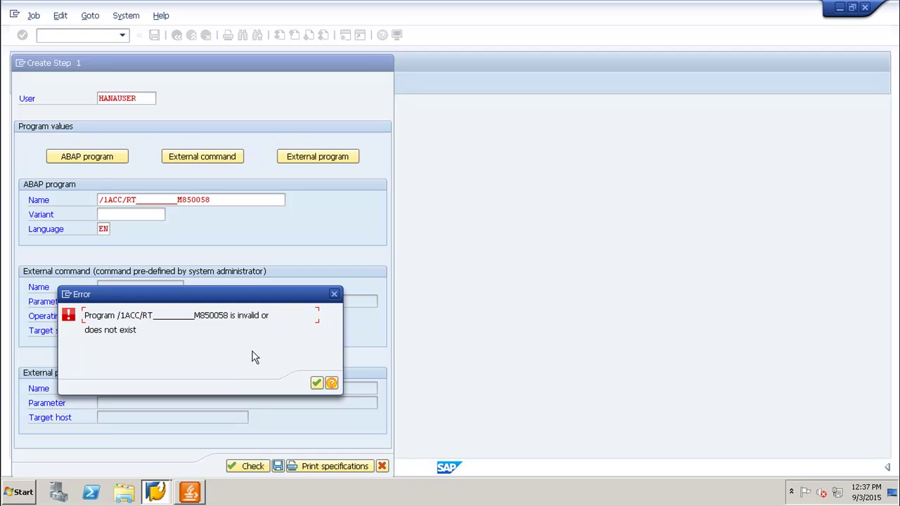
left_click(316, 383)
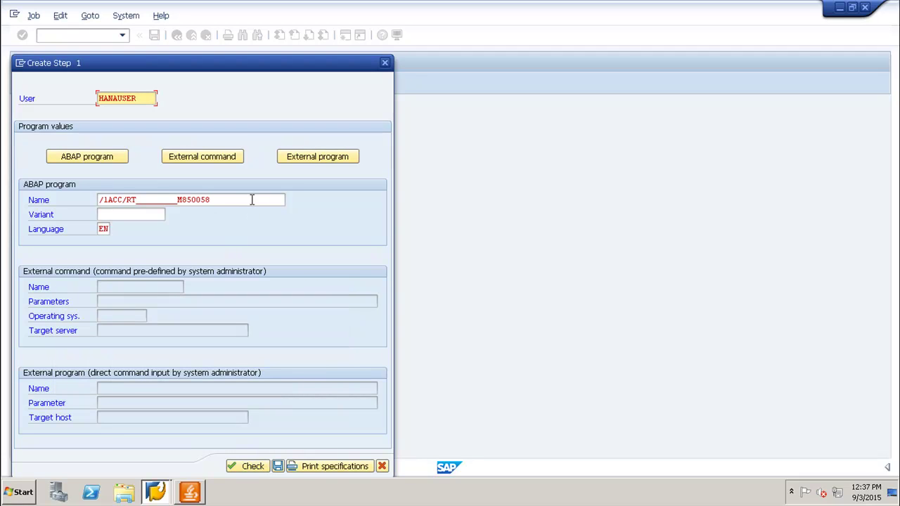
Choose /1BCDWB/DB/1MD/MD______06V as the step's program instead and check it
left_click(252, 200)
left_click(291, 201)
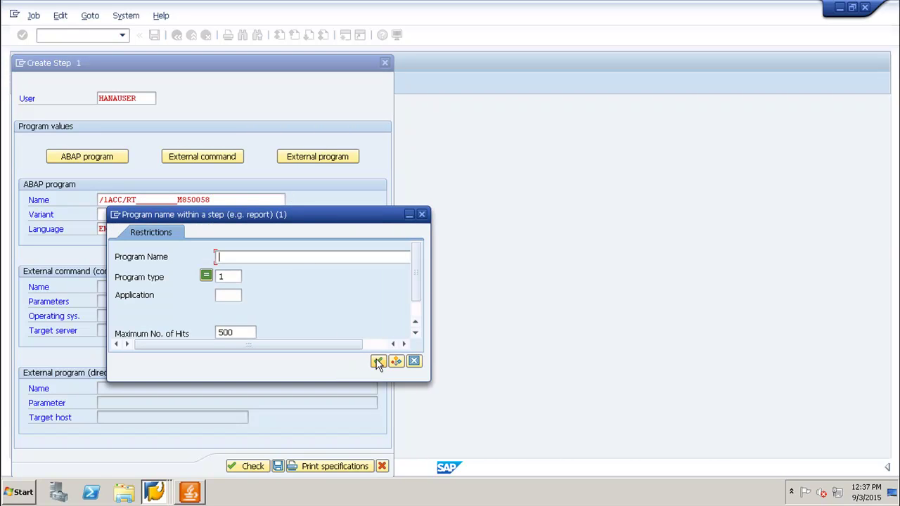
left_click(378, 361)
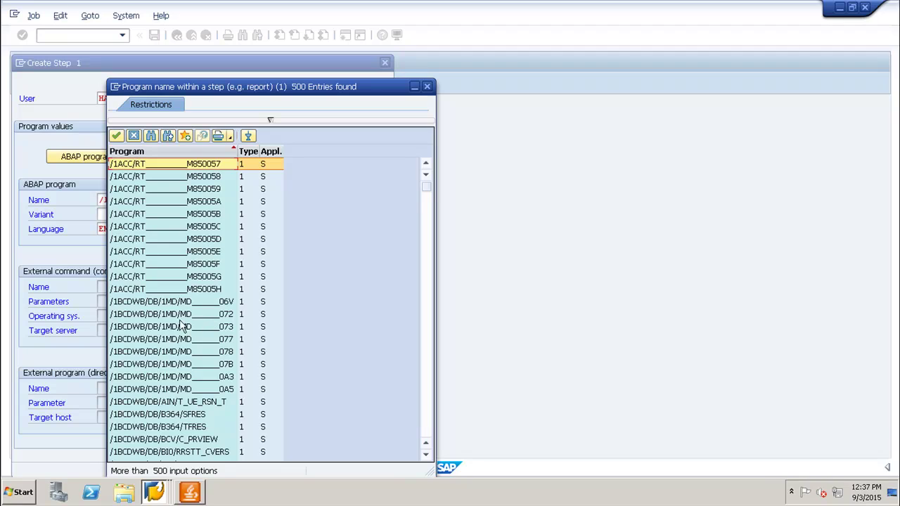
double_click(170, 303)
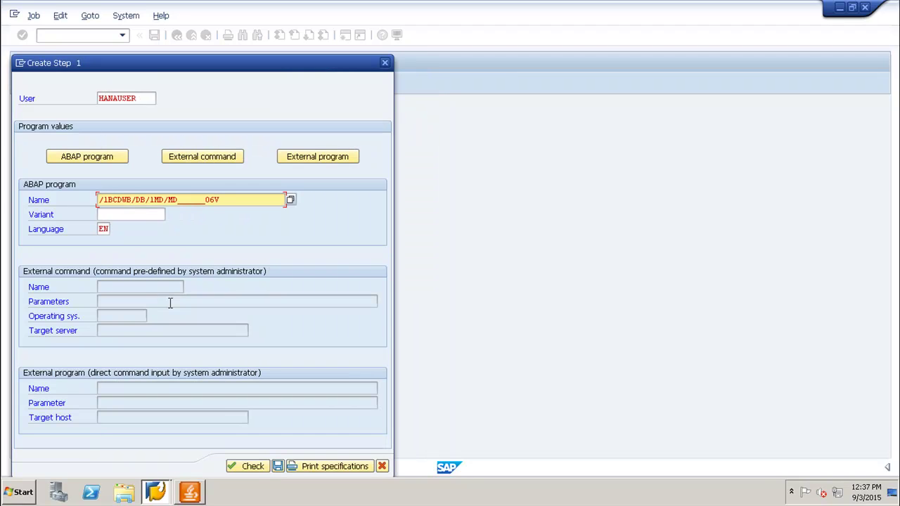
left_click(251, 468)
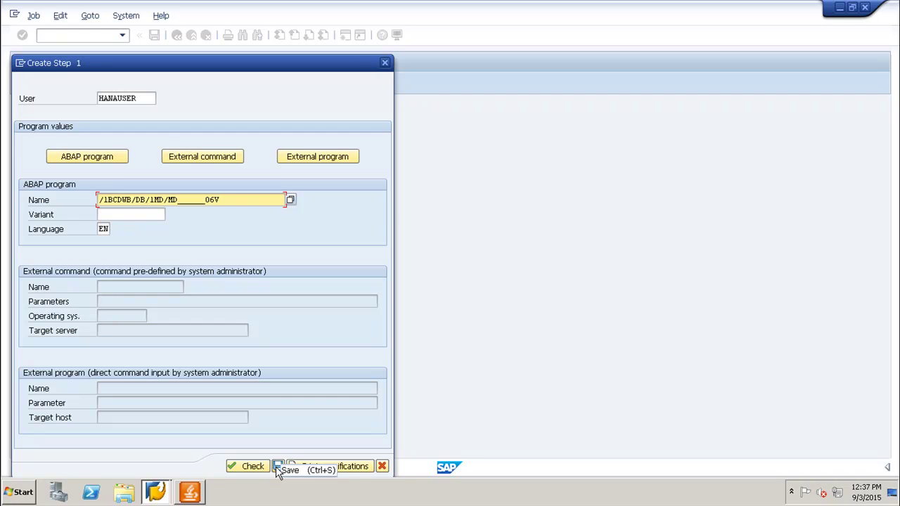
Save step 1 with program /1BCDWB/DB/1MD/MD______06V and return to job TEST's definition
left_click(278, 468)
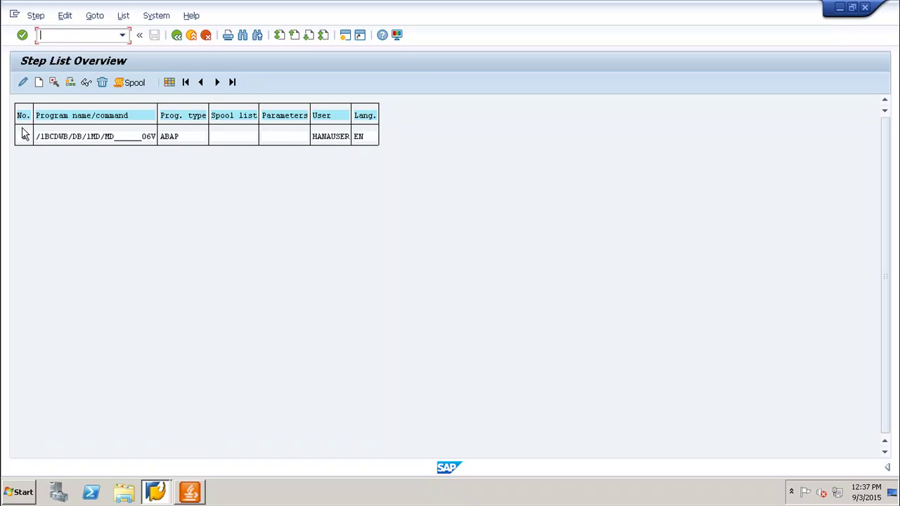
left_click(176, 36)
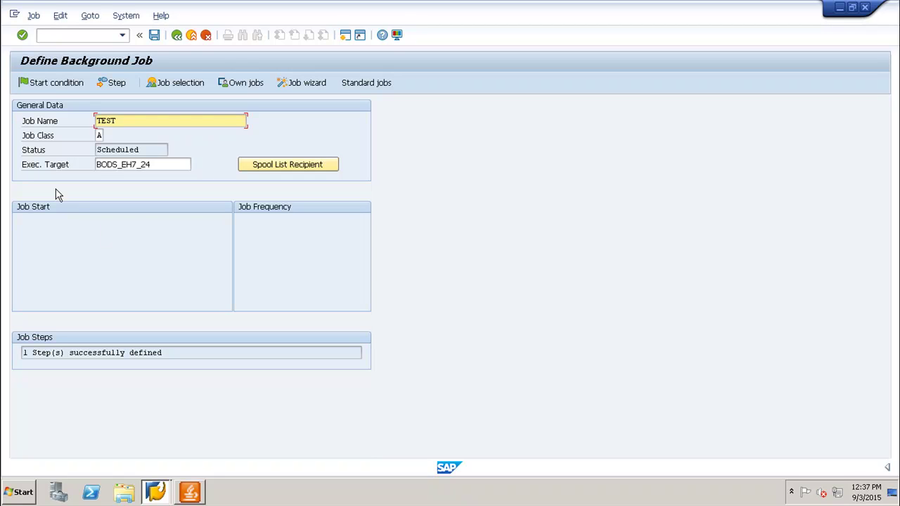
Give job TEST an Immediate Start with Periodic Job left unchecked
left_click(52, 87)
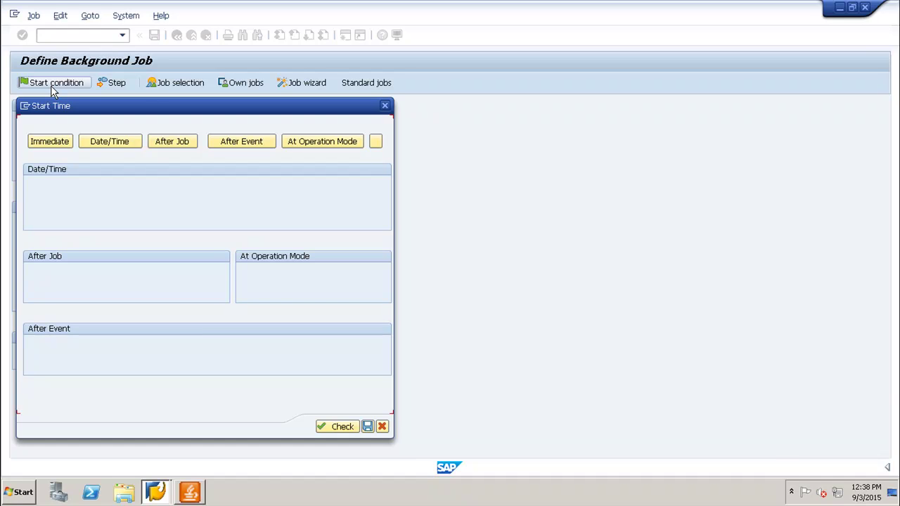
left_click(51, 143)
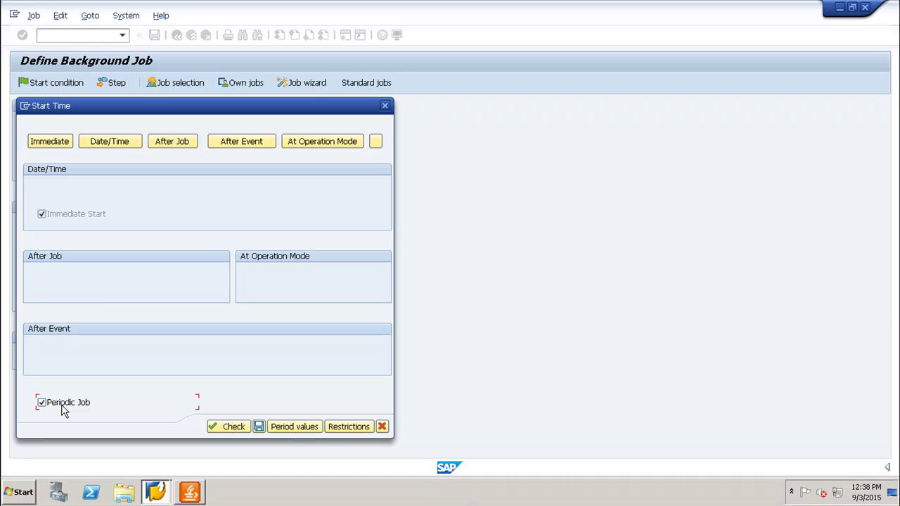
left_click(297, 430)
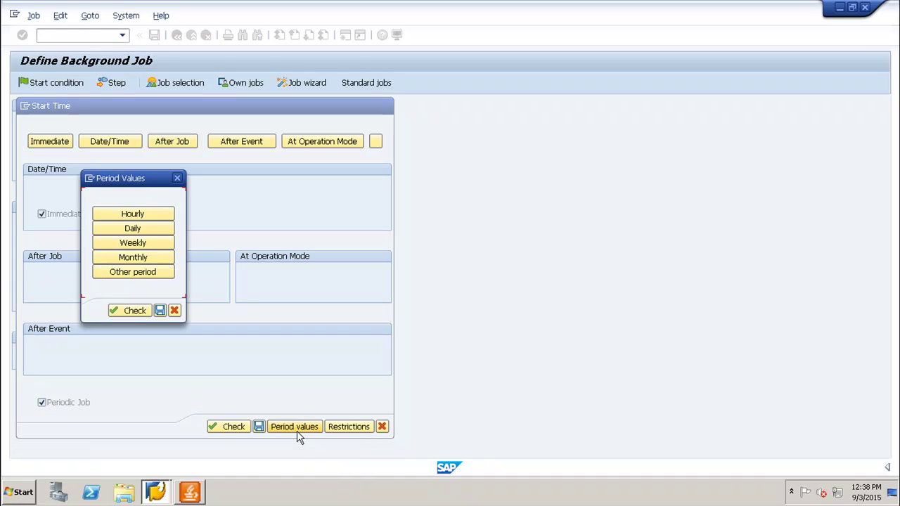
left_click(174, 310)
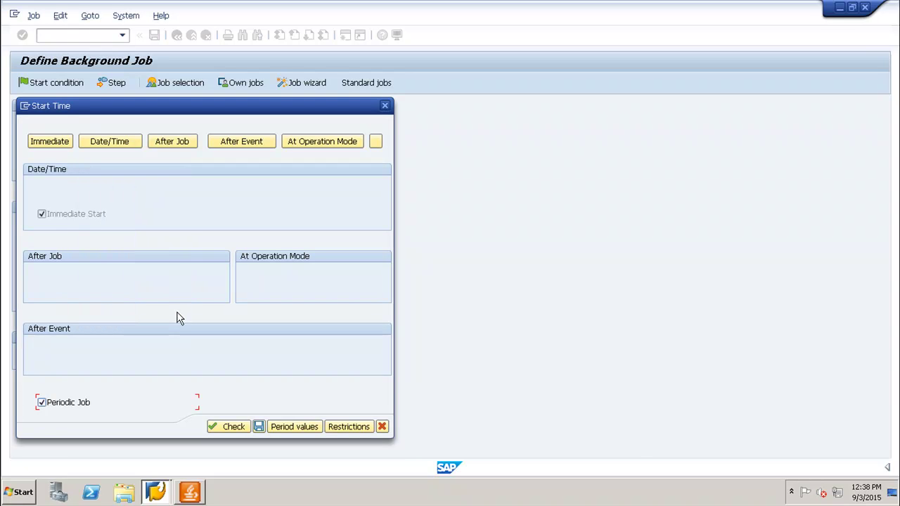
left_click(42, 403)
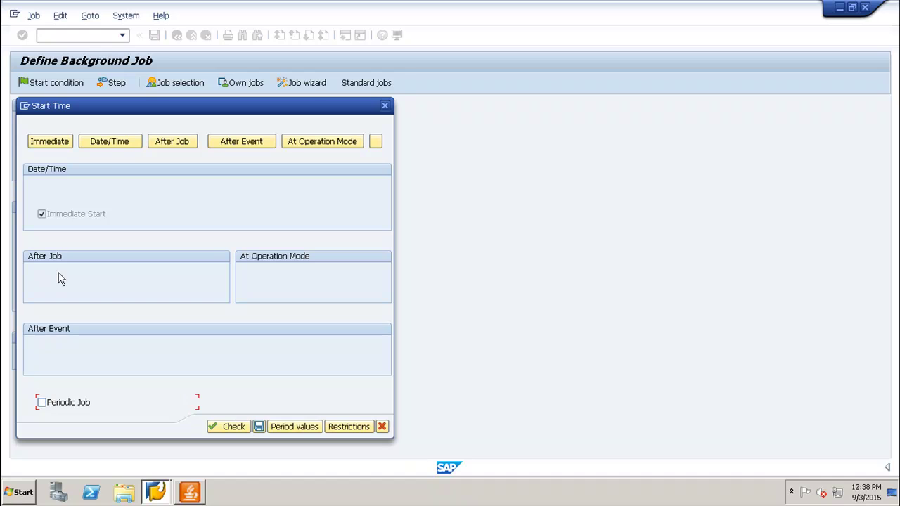
left_click(119, 146)
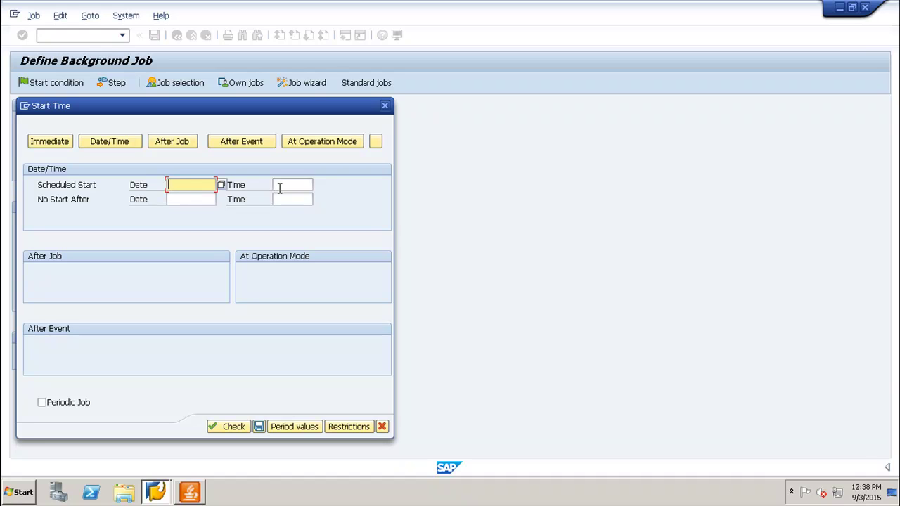
left_click(172, 143)
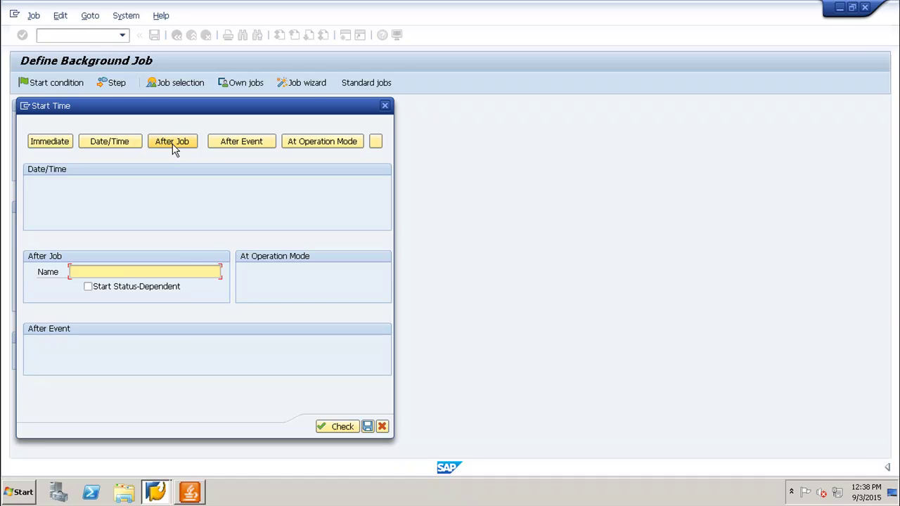
left_click(190, 274)
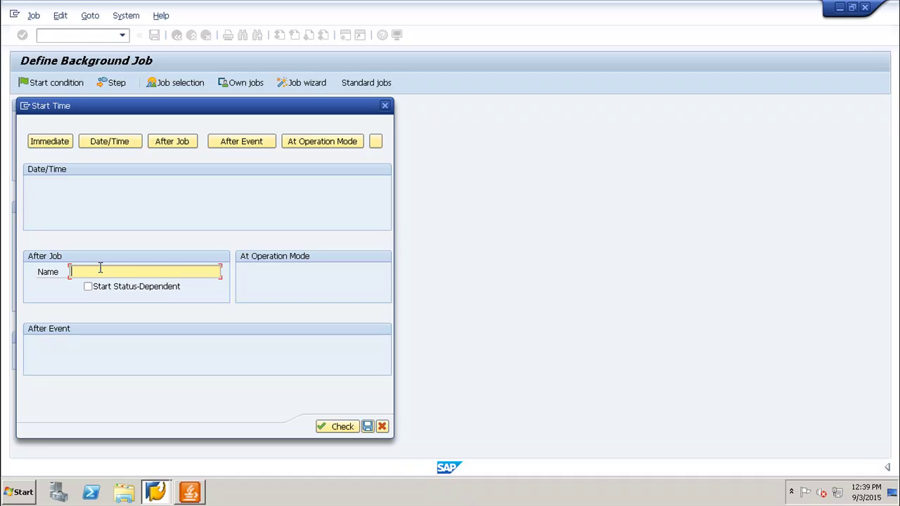
left_click(255, 142)
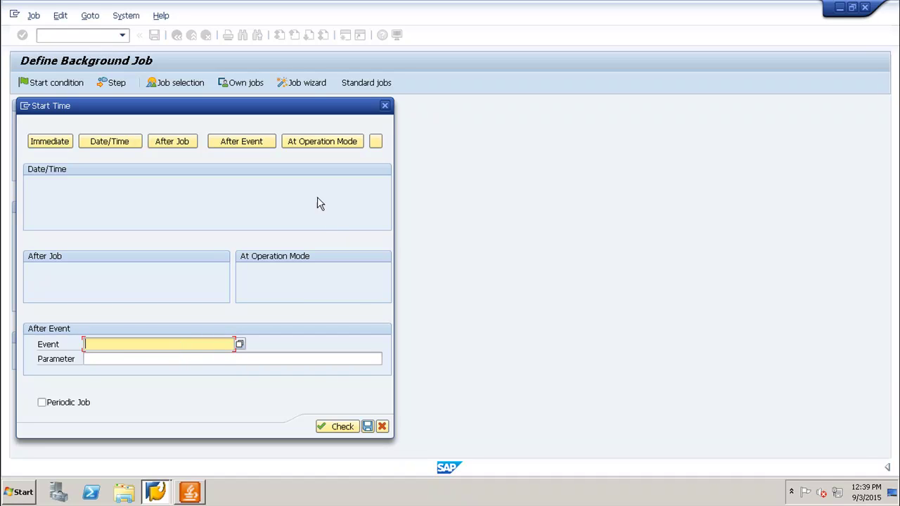
left_click(320, 152)
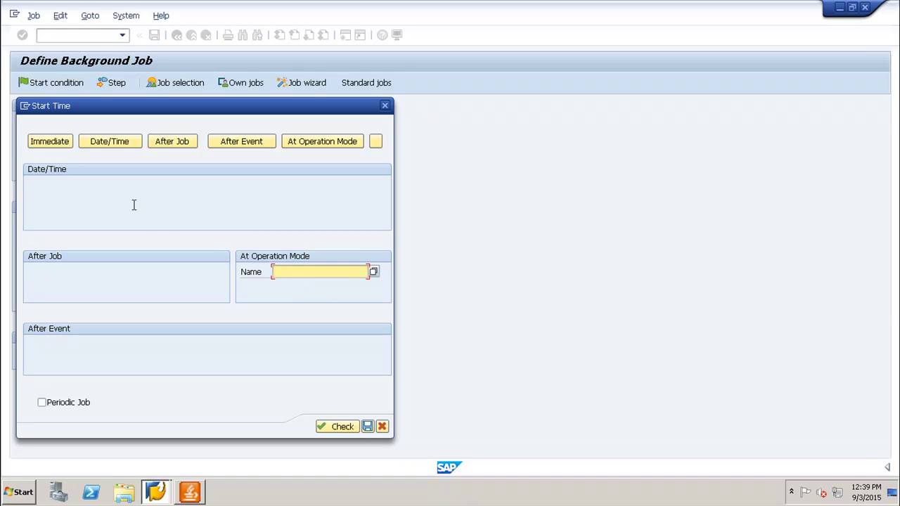
left_click(51, 145)
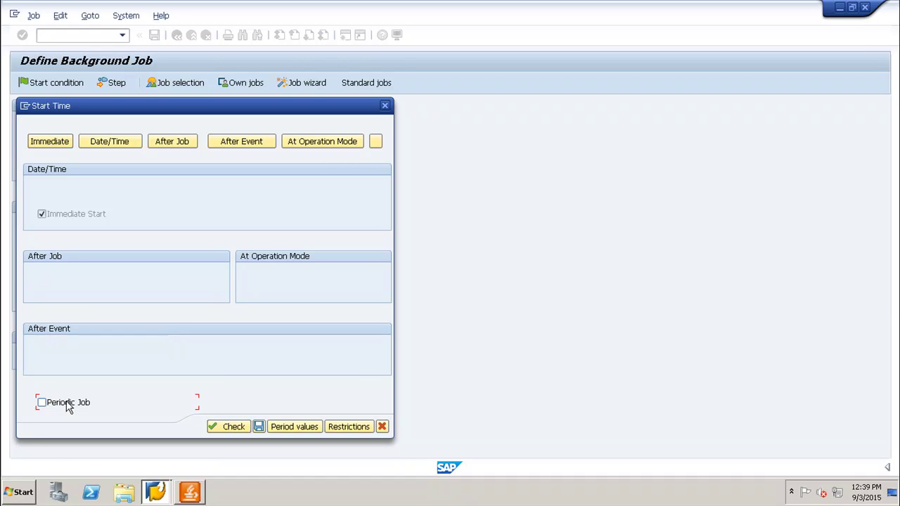
Check and save the immediate start condition, then save job TEST as Released
left_click(222, 427)
left_click(258, 427)
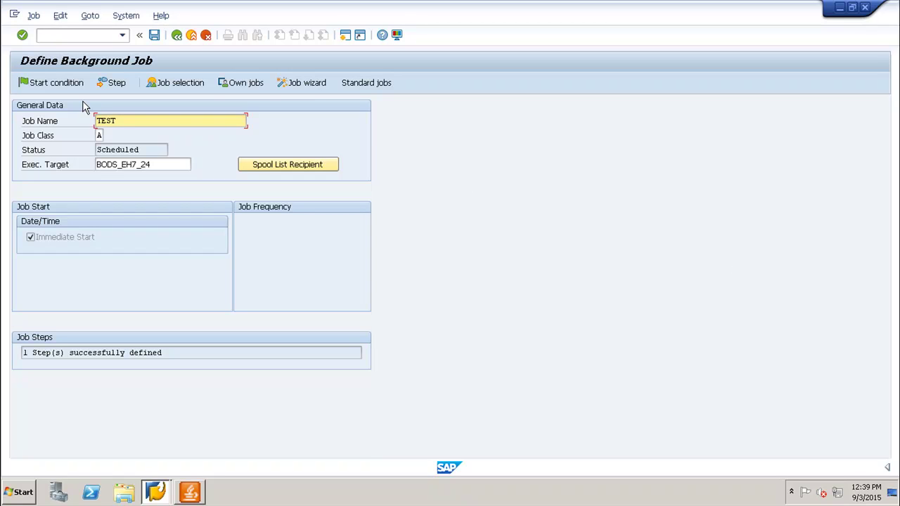
left_click(155, 37)
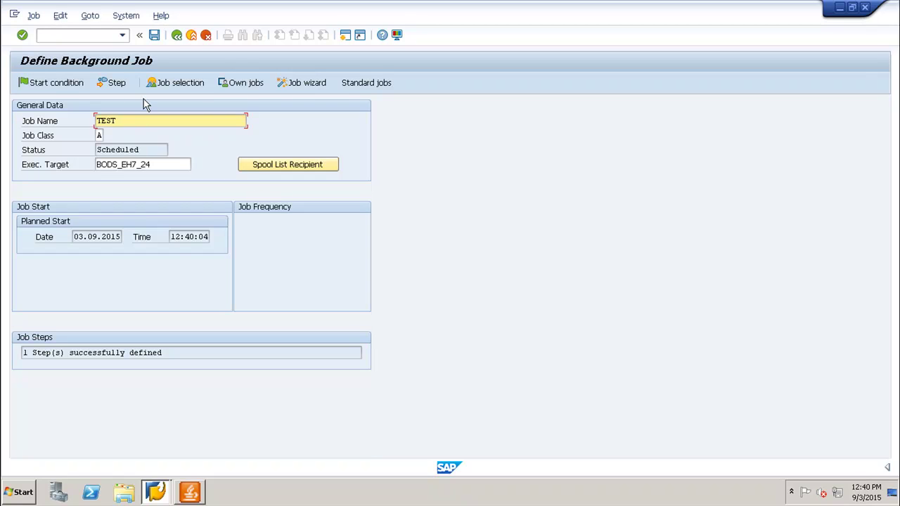
left_click(154, 35)
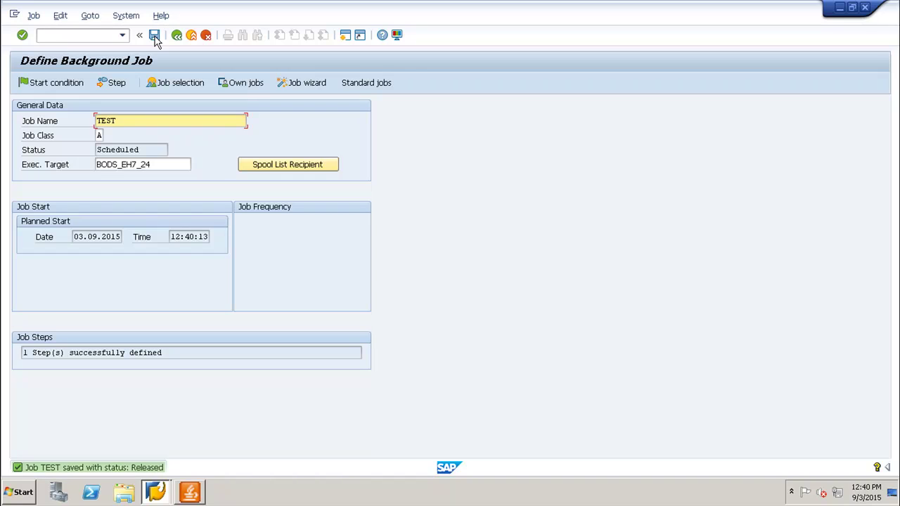